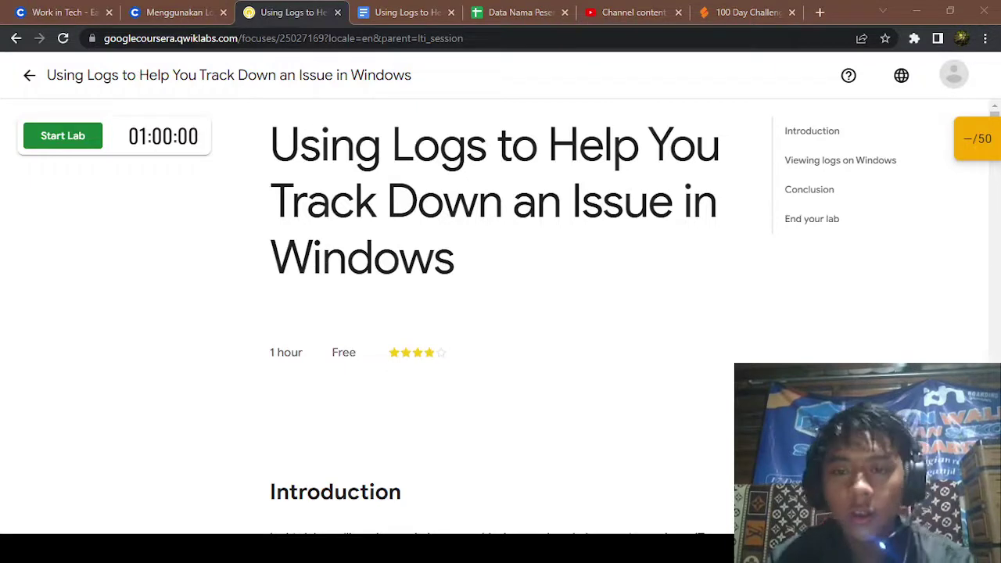
Start the 'Using Logs to Help You Track Down an Issue in Windows' lab so the reCAPTCHA appears.
left_click(602, 418)
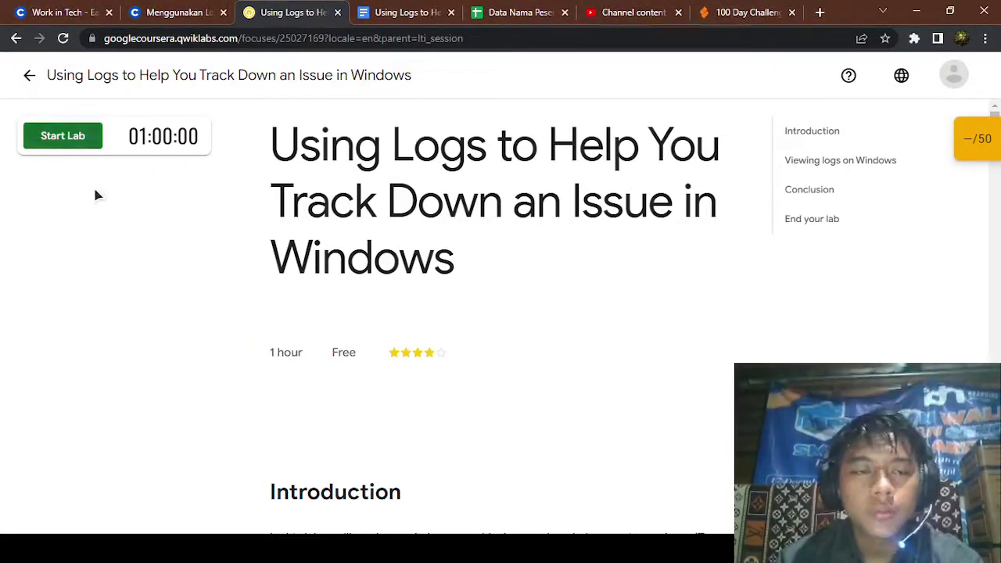
left_click(69, 147)
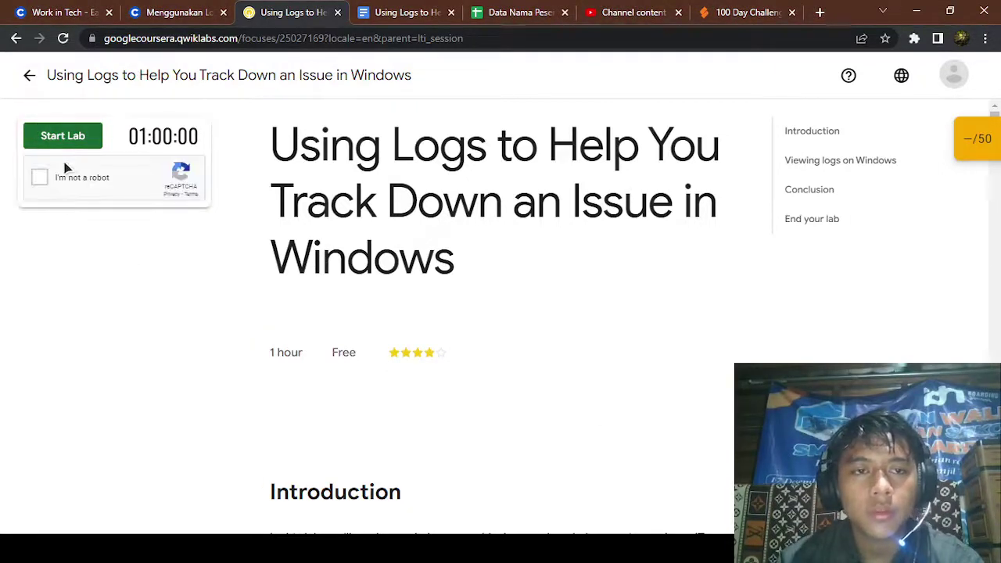
Pass the 'I'm not a robot' check and launch the Windows VM in a new tab.
left_click(69, 175)
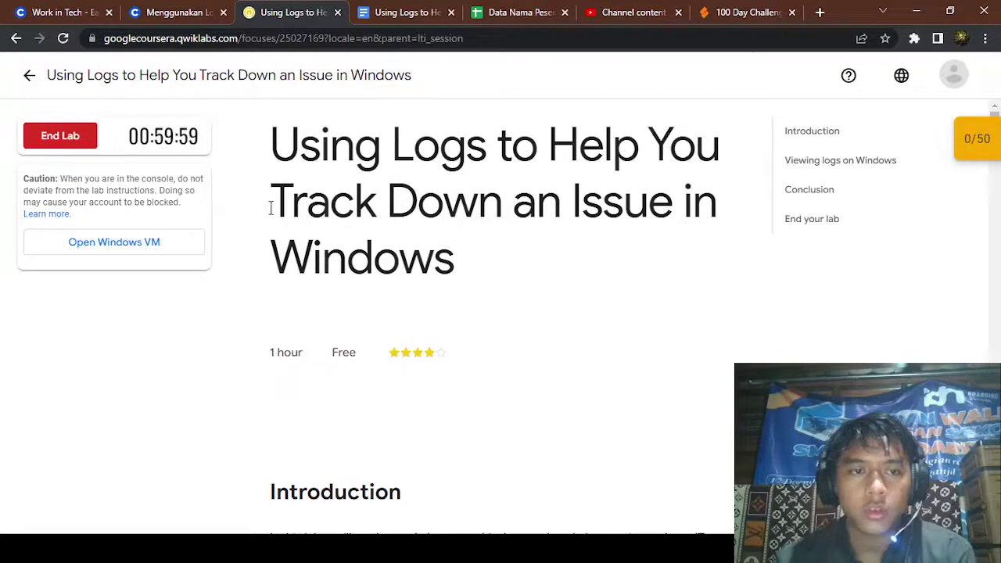
left_click(156, 242)
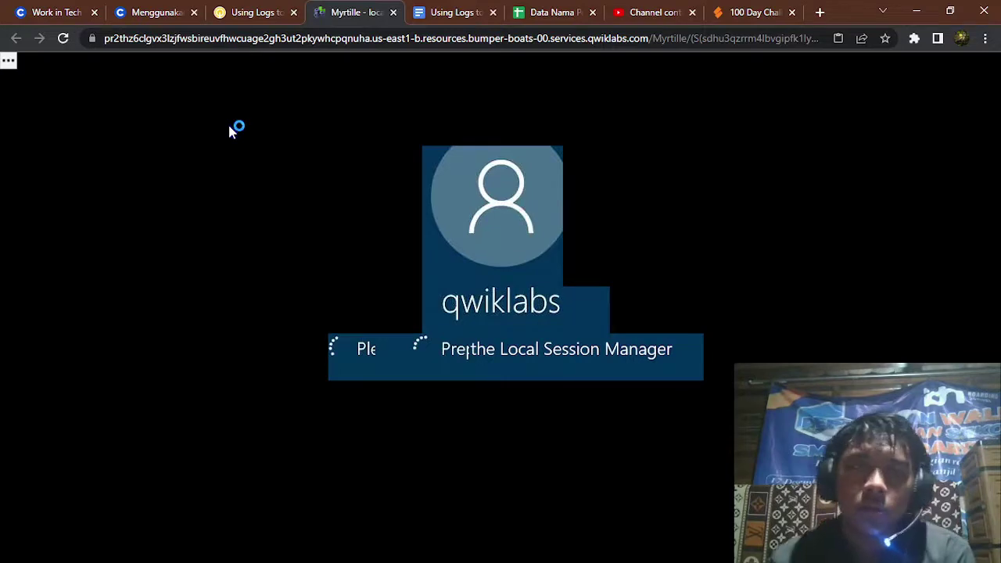
Review the 0/50 checkpoints under 'Viewing logs on Windows', then go back to the Myrtille VM tab.
left_click(278, 11)
left_click(800, 161)
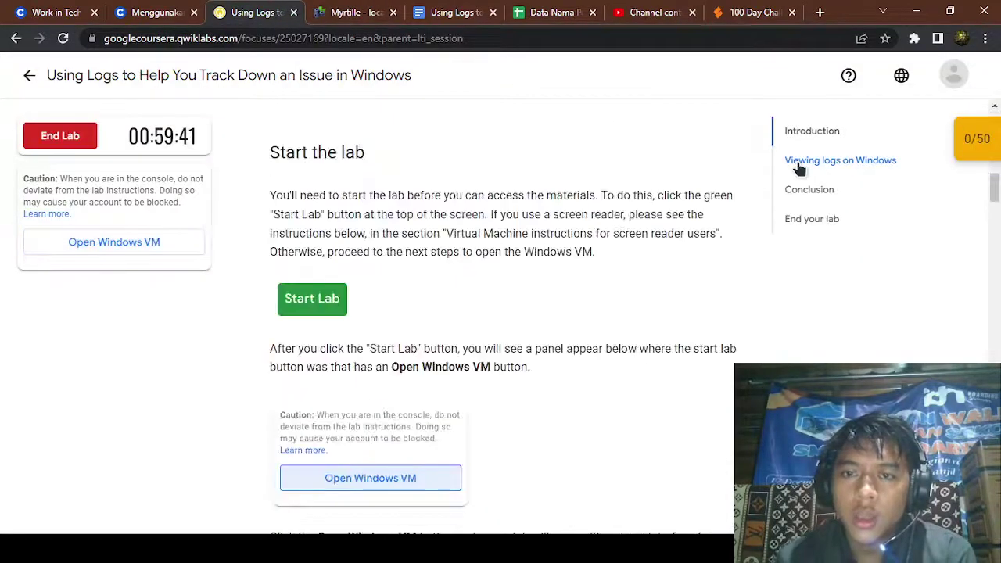
left_click(963, 151)
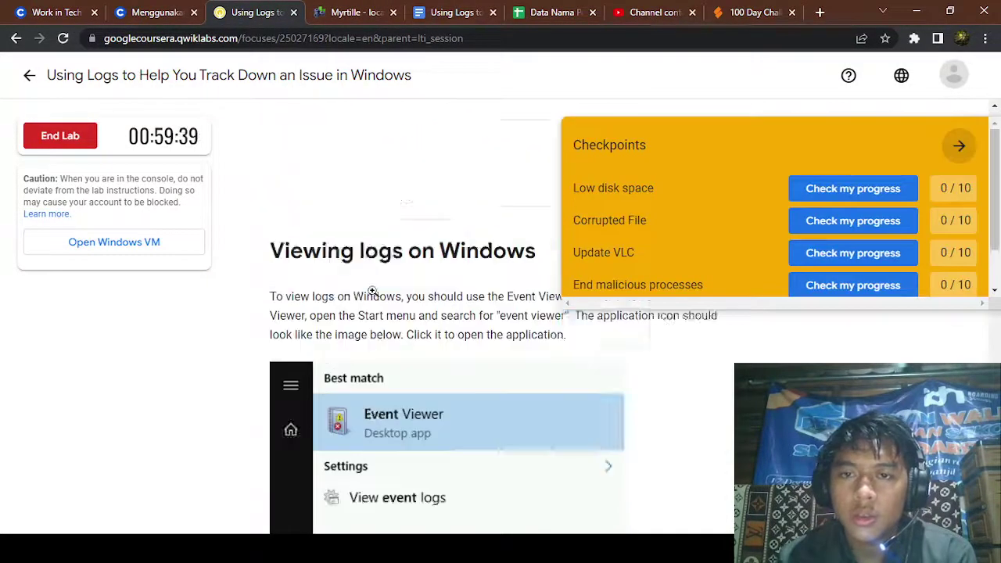
scroll(369, 290, "up", 10)
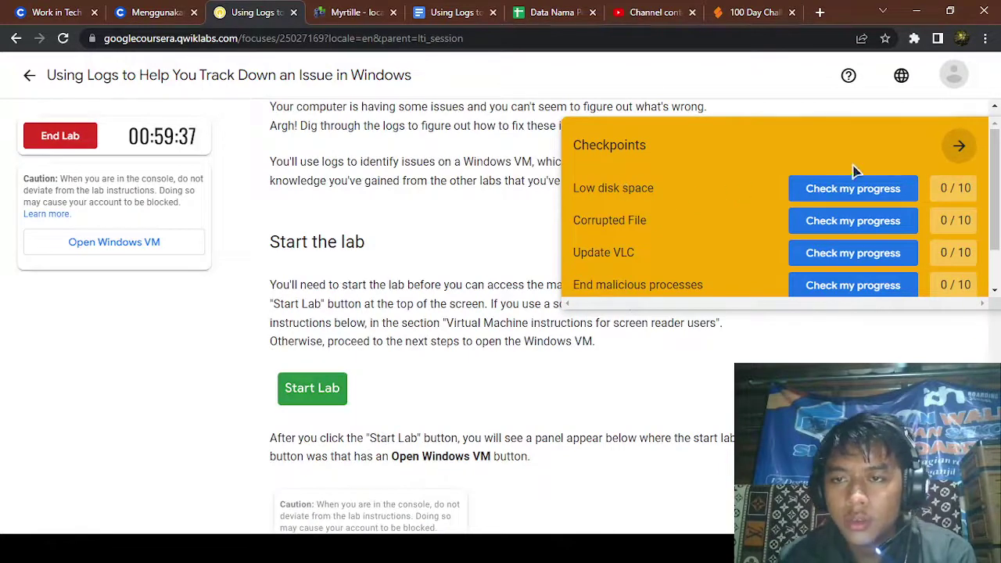
left_click(949, 159)
left_click(335, 10)
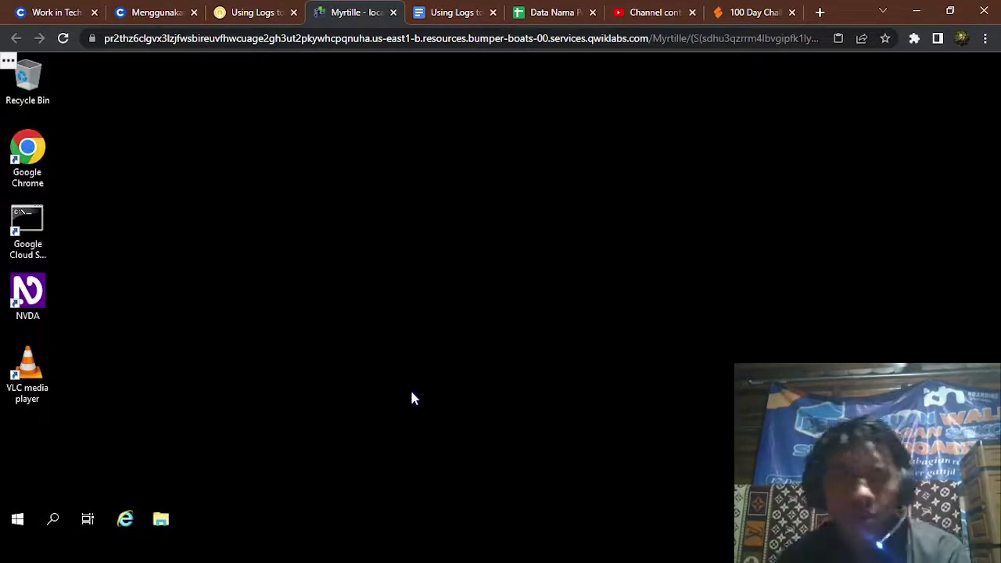
Permanently delete corrupted_file from C:\Users with Shift+Delete and confirm.
left_click(160, 521)
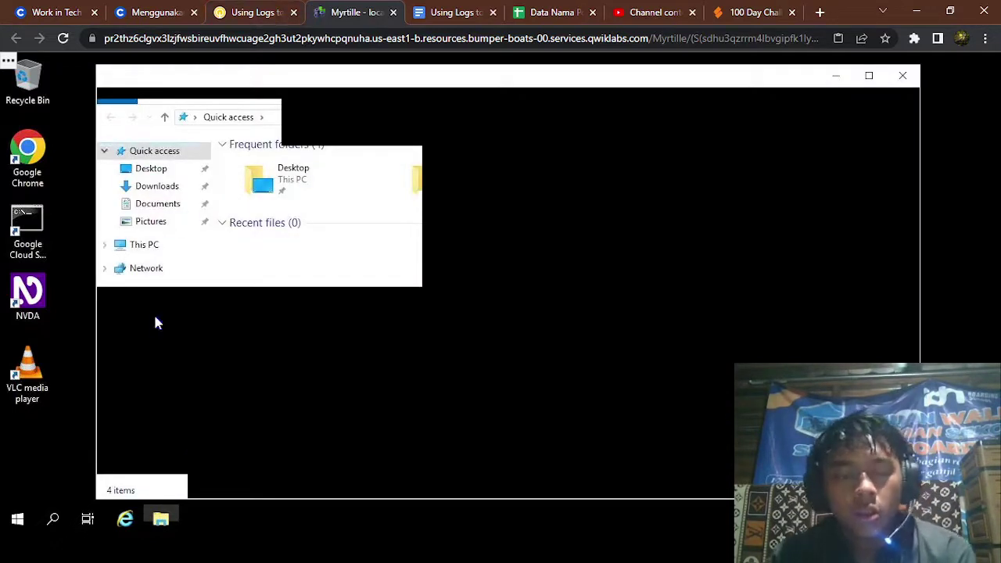
left_click(161, 247)
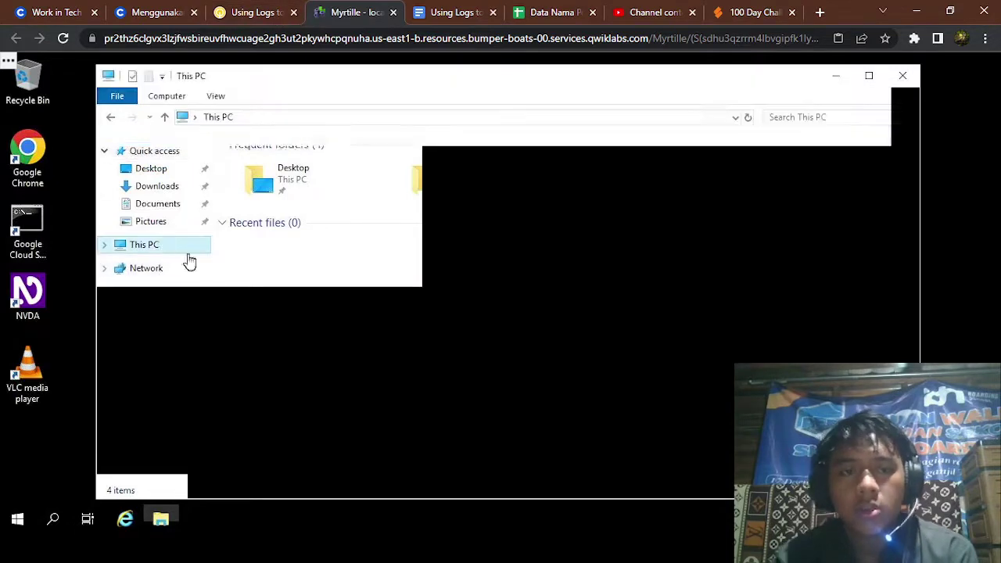
double_click(332, 325)
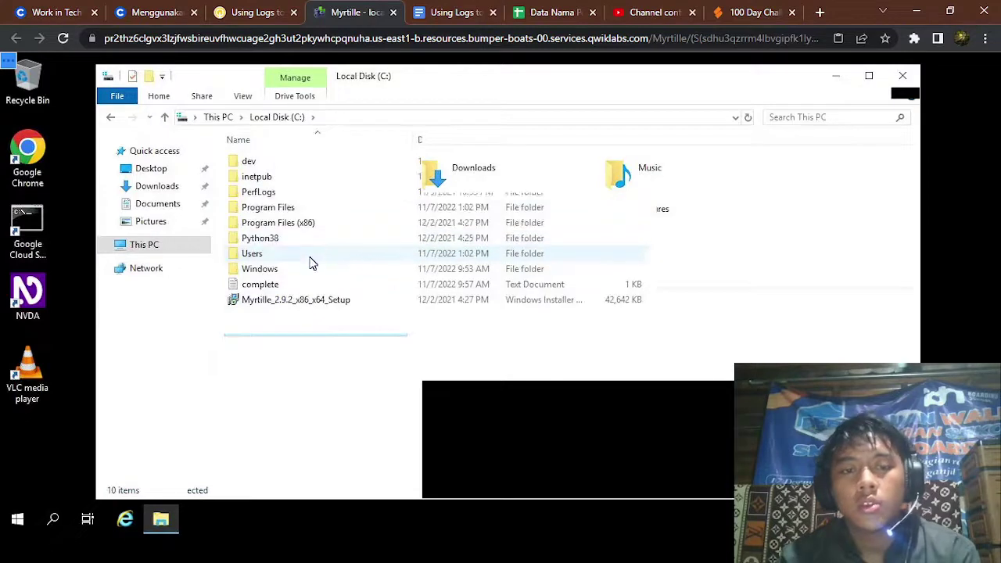
left_click(310, 259)
double_click(310, 258)
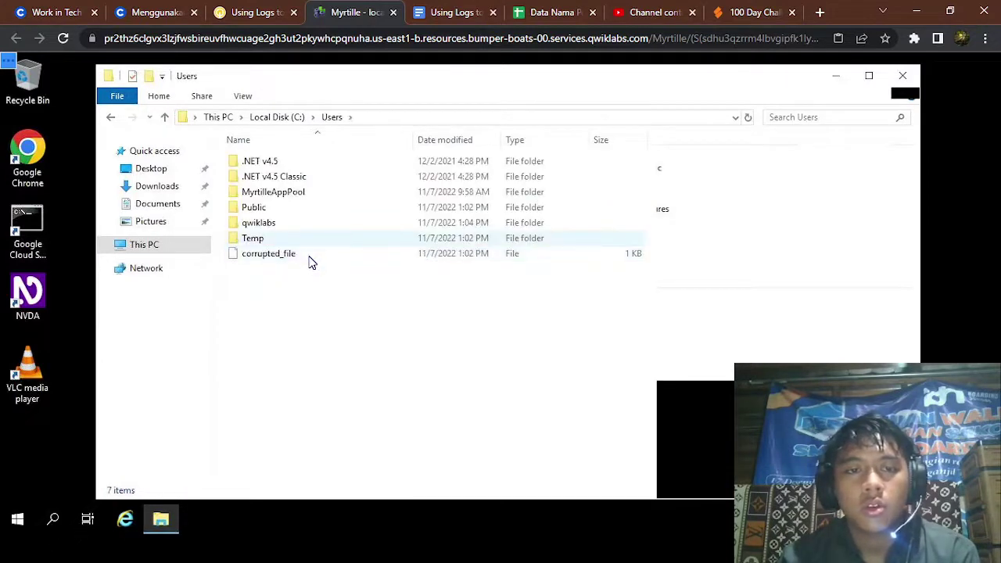
left_click(310, 258)
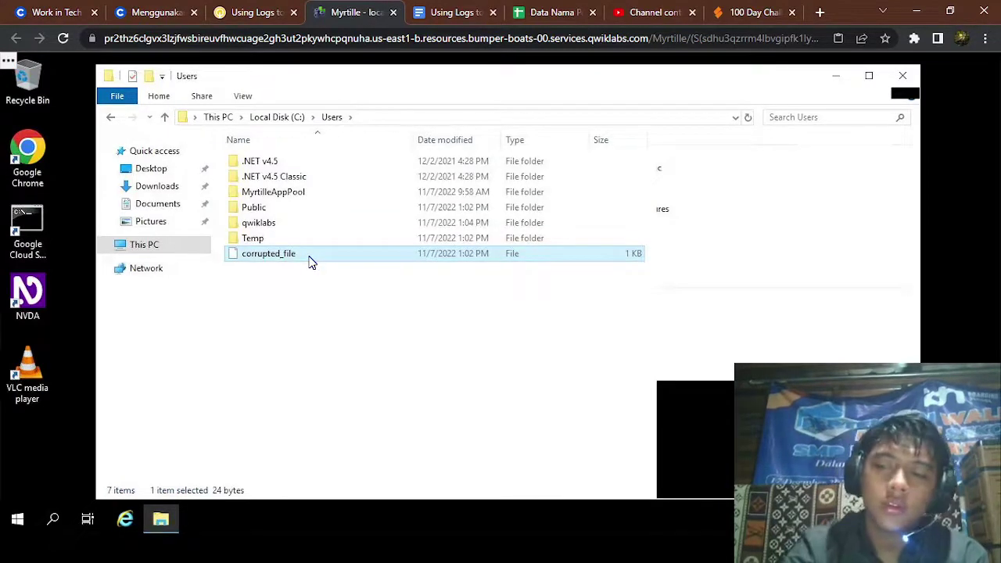
key("shift+Delete")
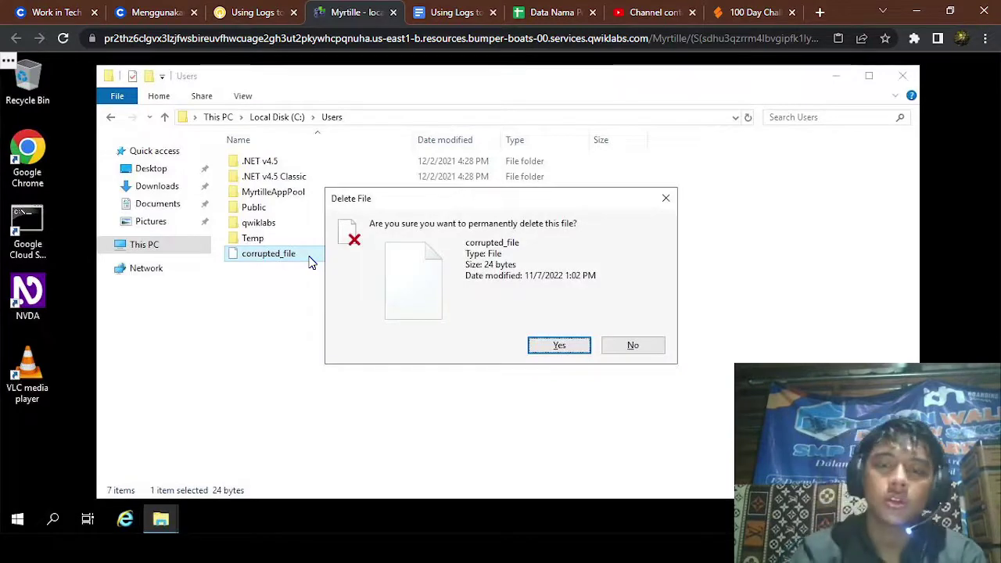
key("Return")
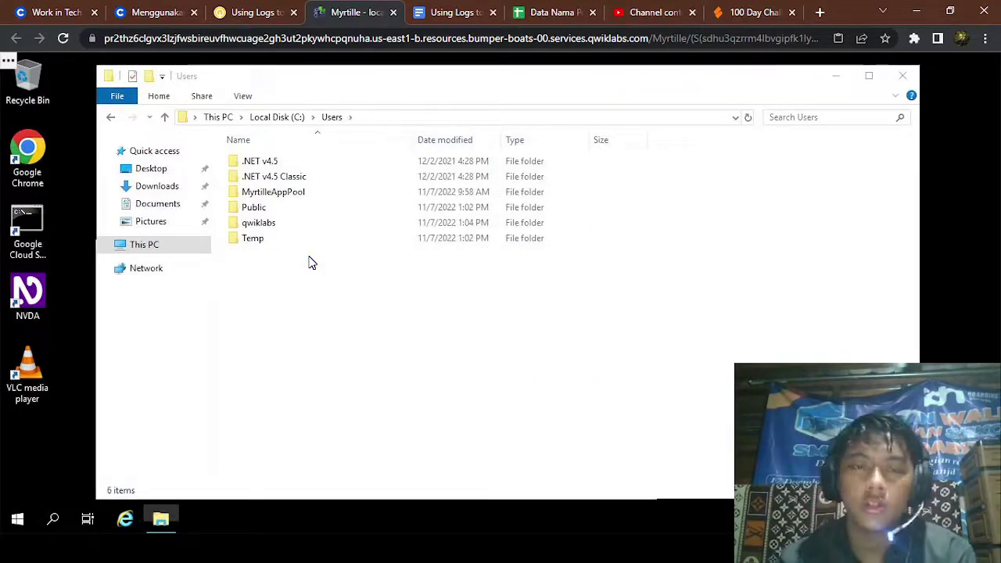
Allow Write for Everyone in super_secret_file's Security properties in C:\Users\Temp.
left_click(296, 246)
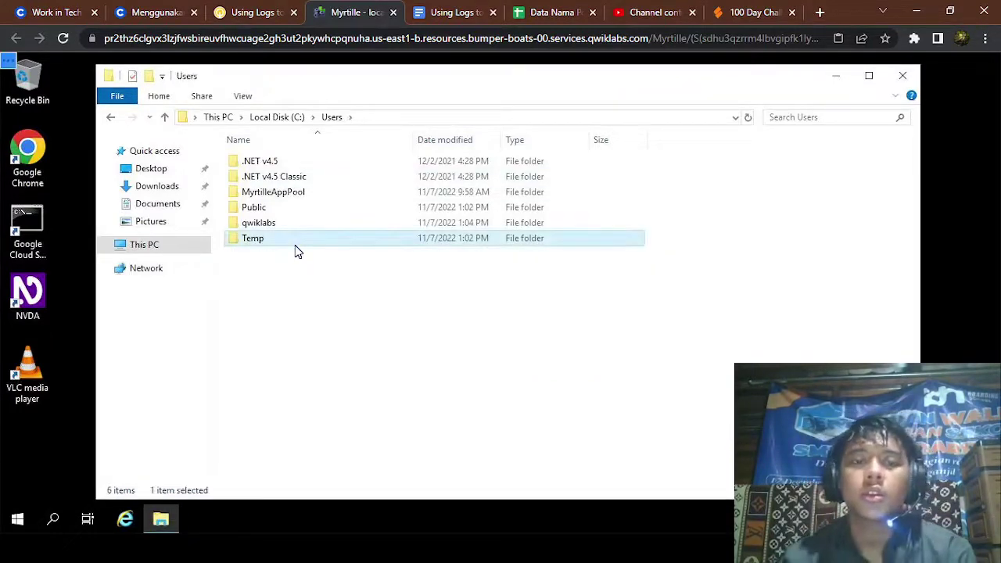
double_click(295, 244)
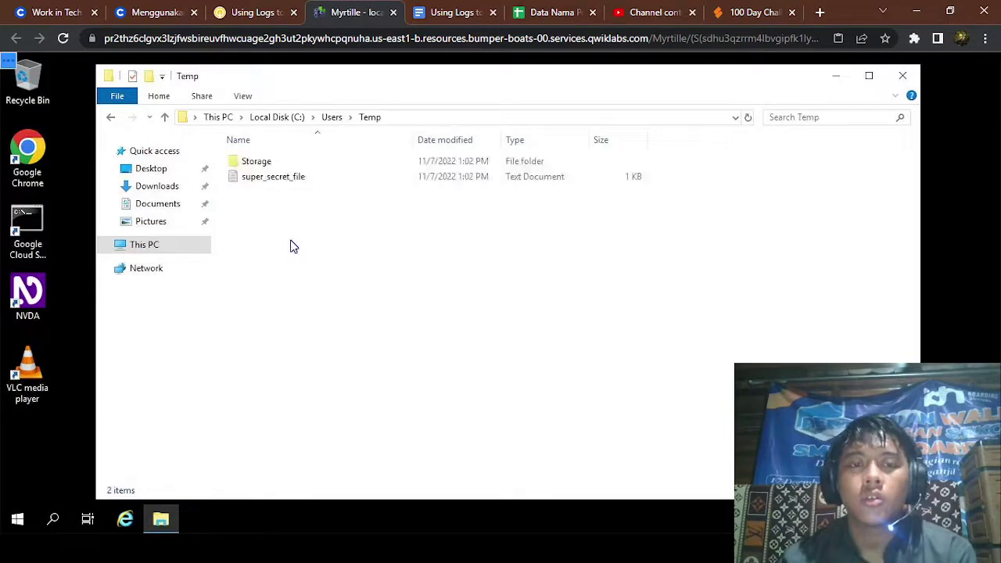
left_click(316, 184)
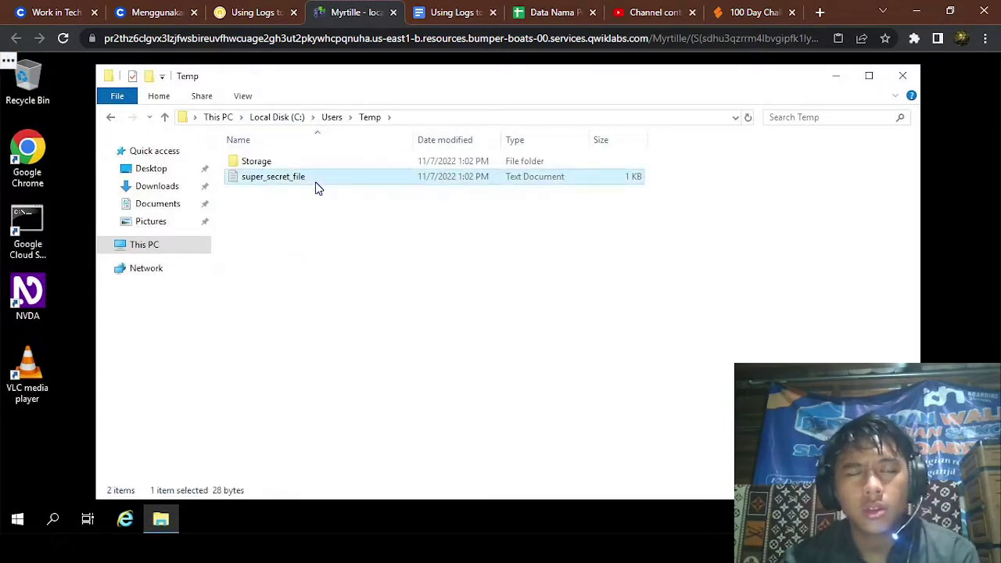
right_click(318, 187)
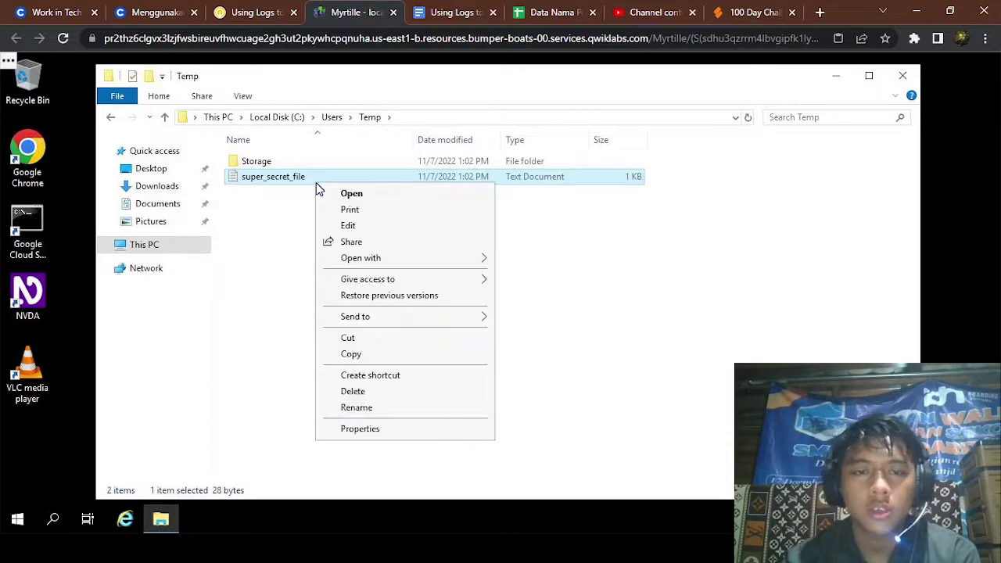
left_click(403, 426)
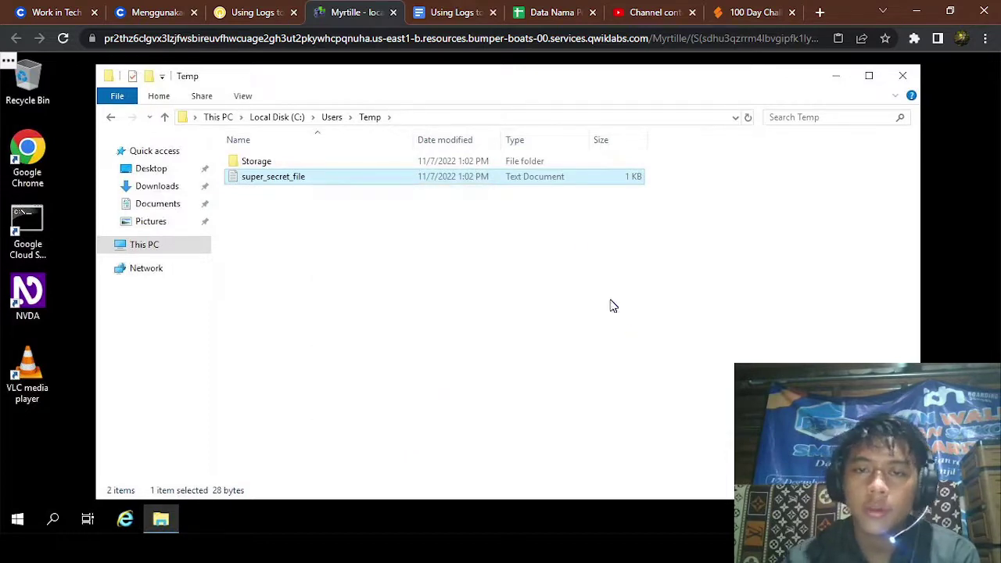
left_click(383, 161)
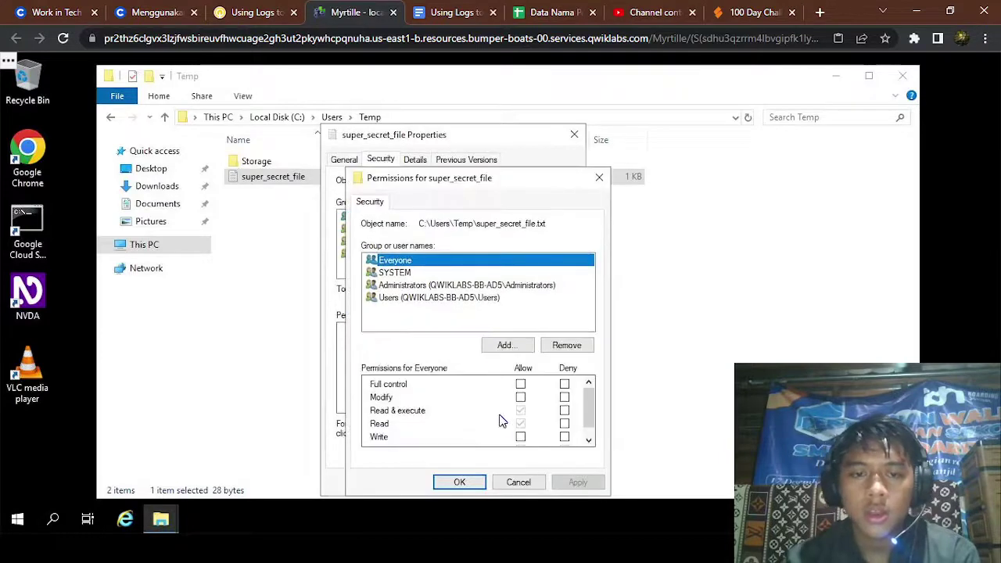
left_click(521, 437)
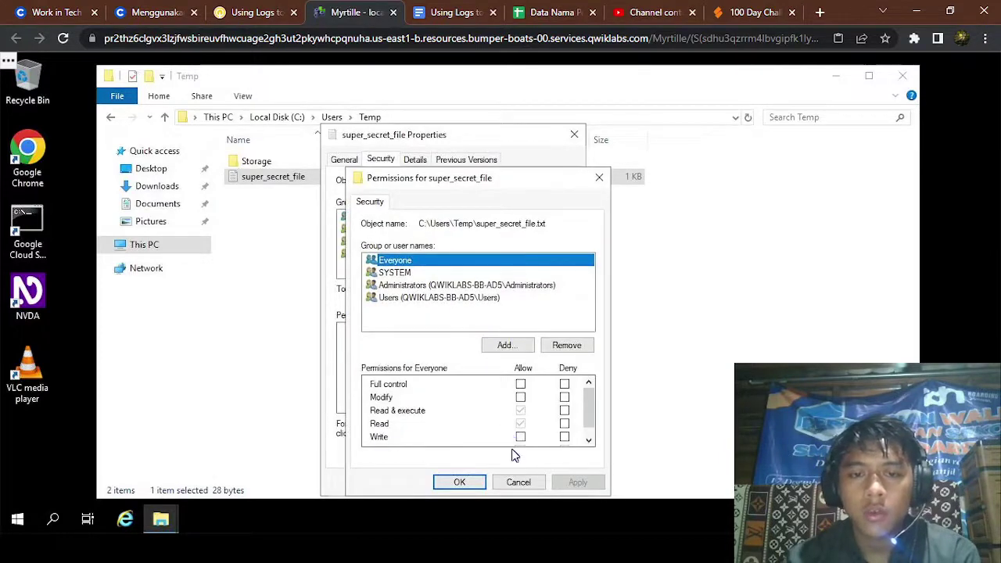
left_click(473, 485)
left_click(450, 484)
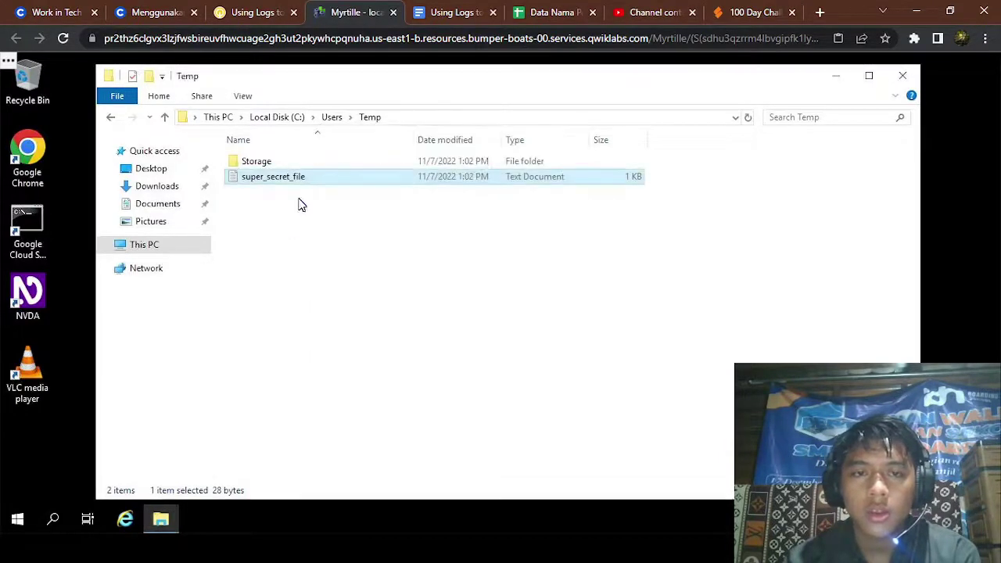
double_click(386, 164)
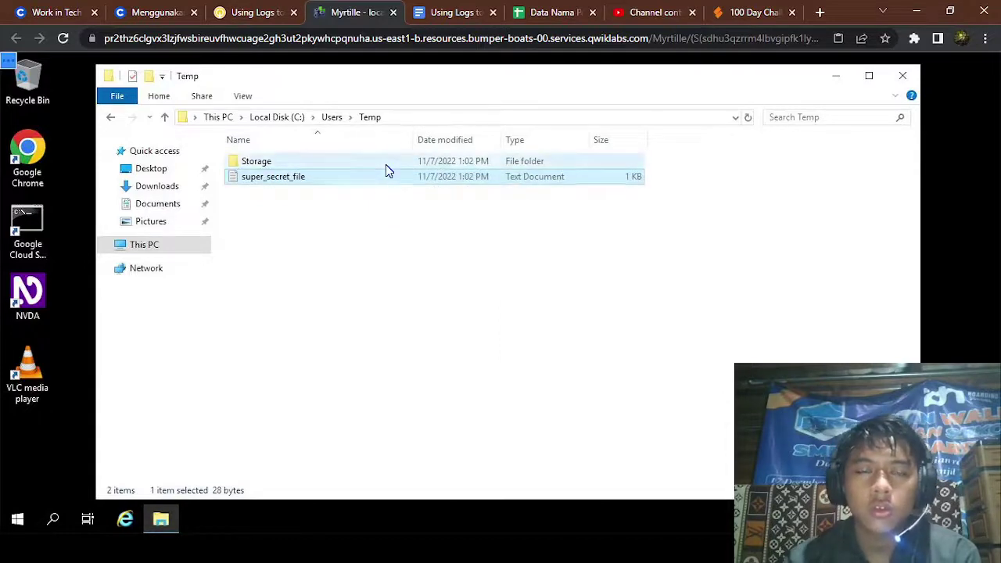
Permanently delete the 9.38 GB ultra_mega_large file from C:\Users\Temp\Storage.
left_click(375, 162)
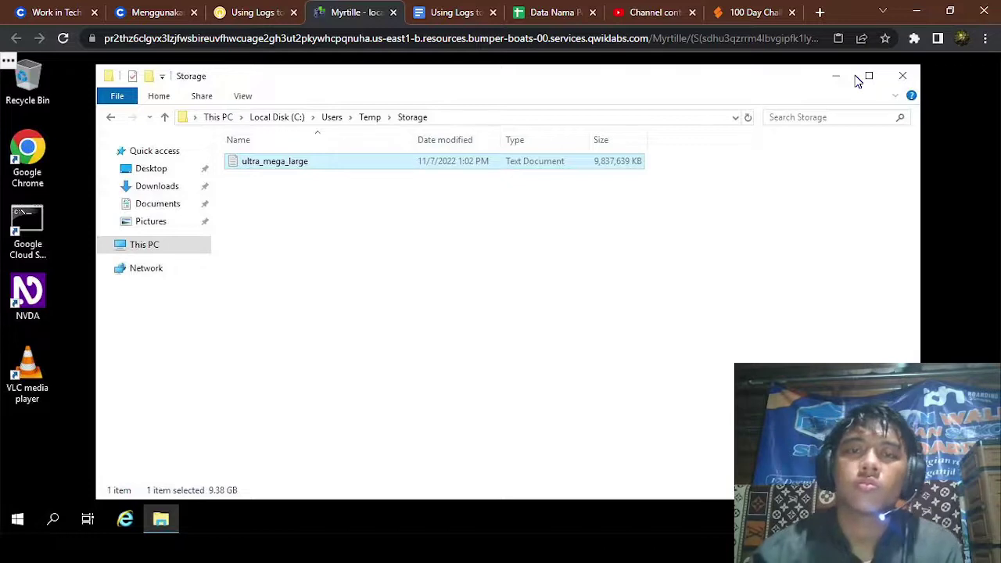
left_click(62, 38)
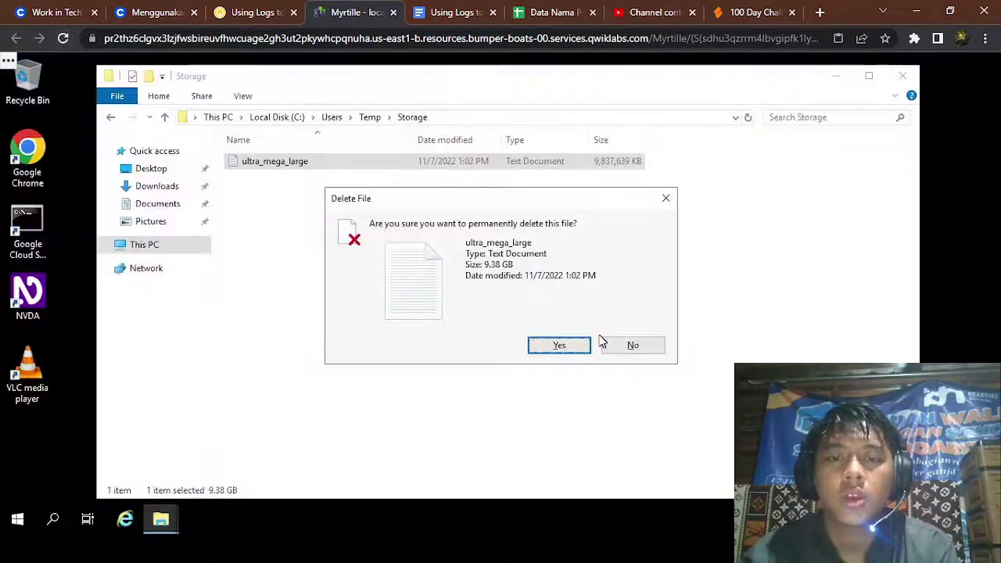
left_click(560, 345)
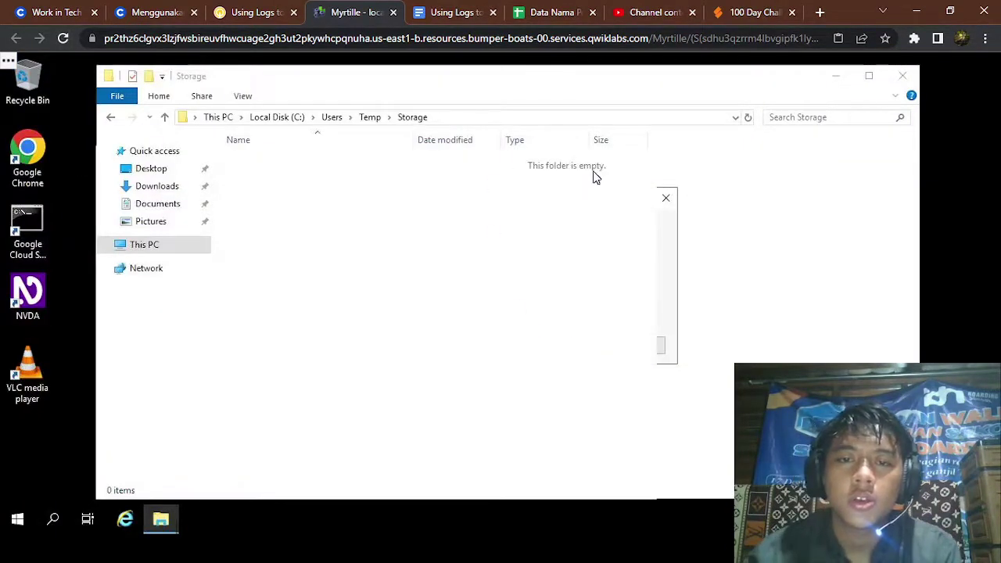
Run Check my progress on Low disk space, Corrupted File and Fix Permissions, each reaching 10/10.
left_click(259, 10)
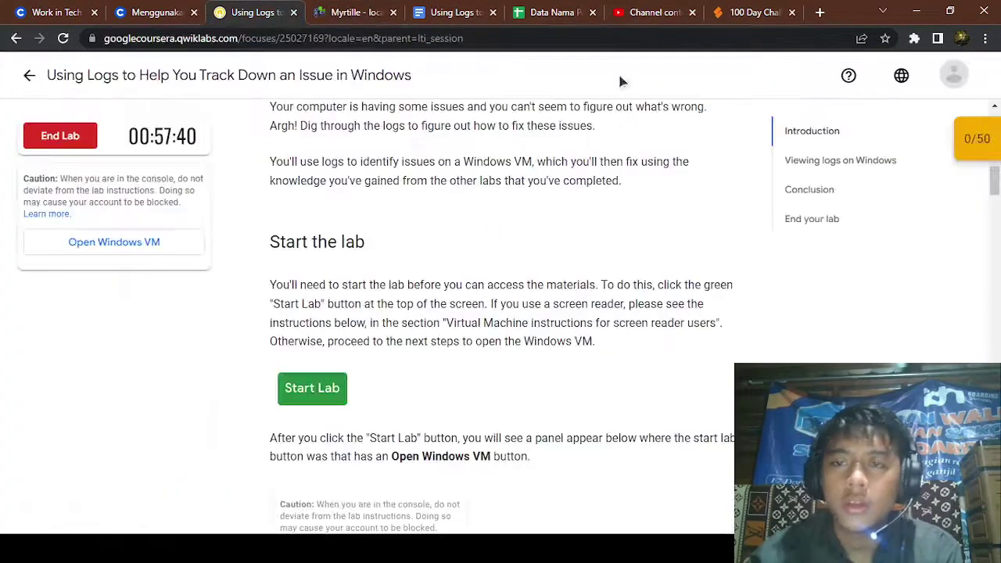
left_click(980, 147)
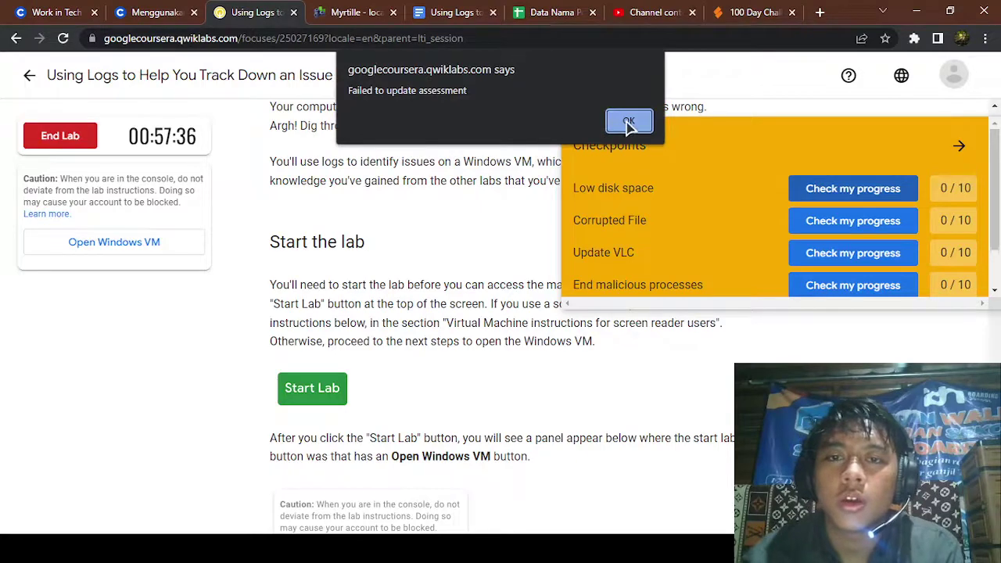
left_click(627, 122)
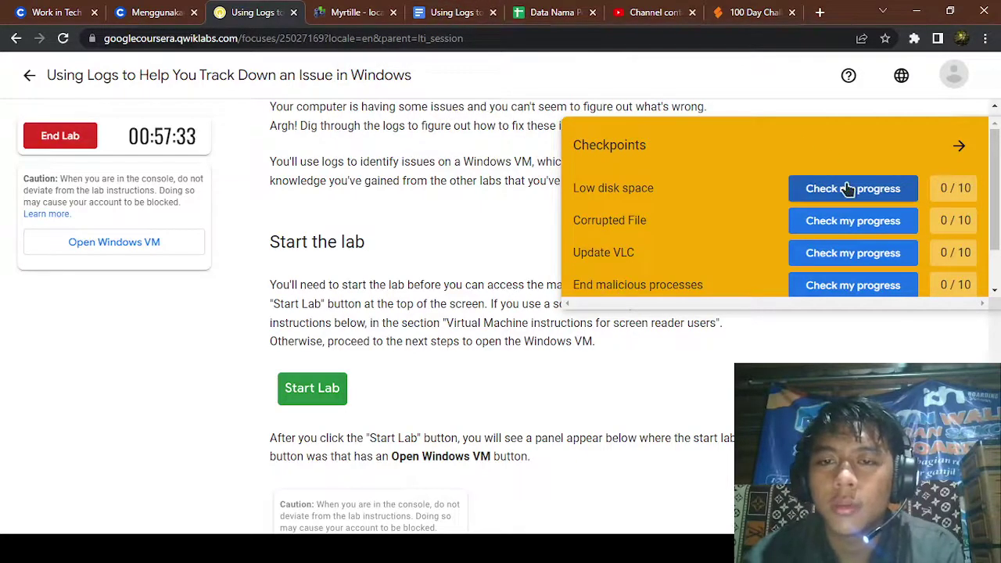
left_click(829, 223)
left_click(629, 122)
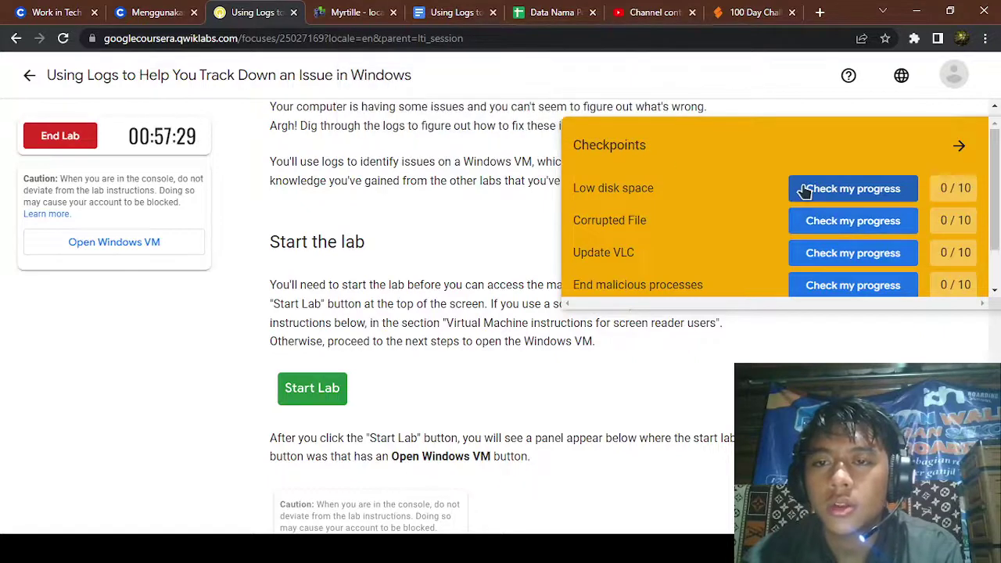
left_click(804, 191)
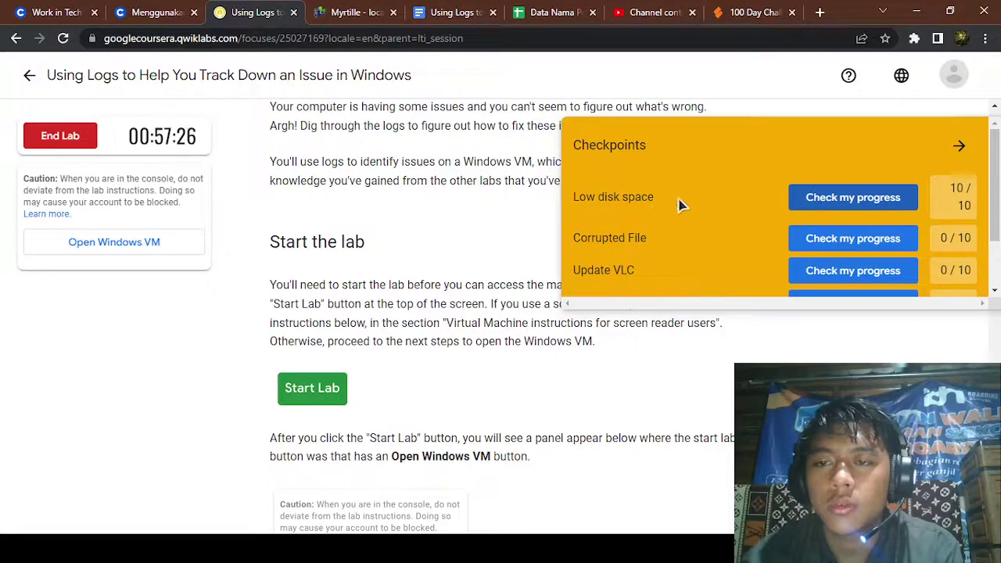
scroll(962, 191, "down", 2)
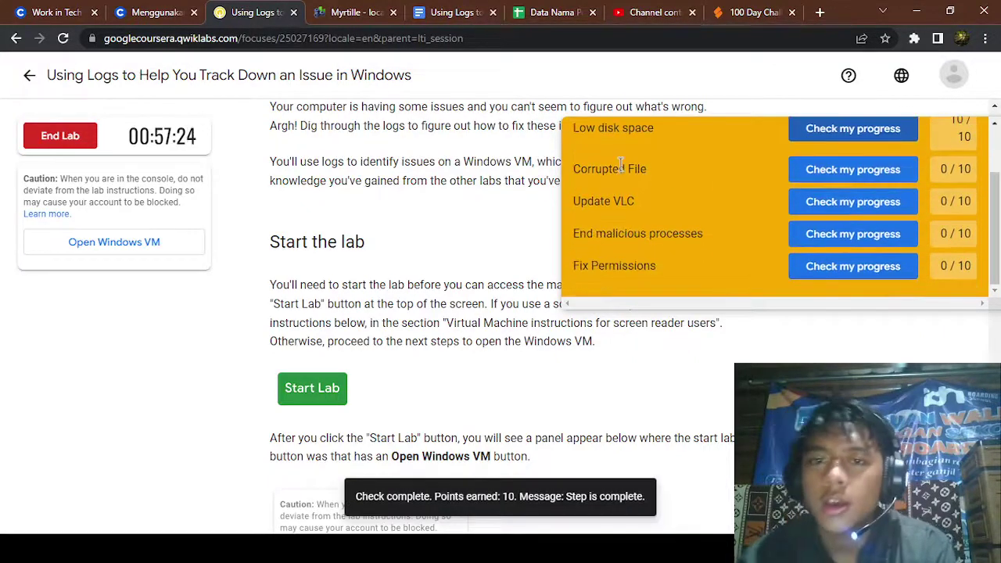
left_click(813, 179)
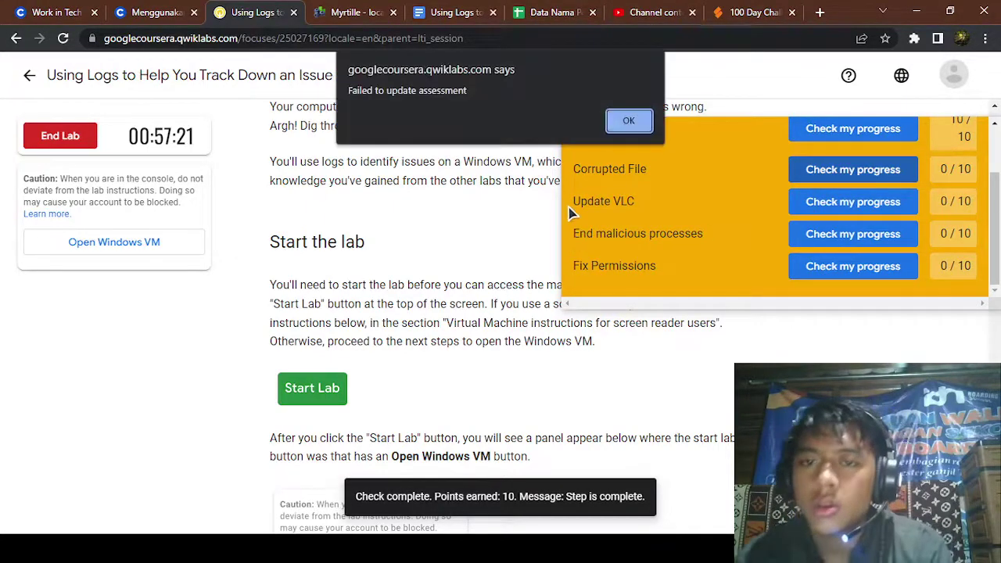
left_click(623, 124)
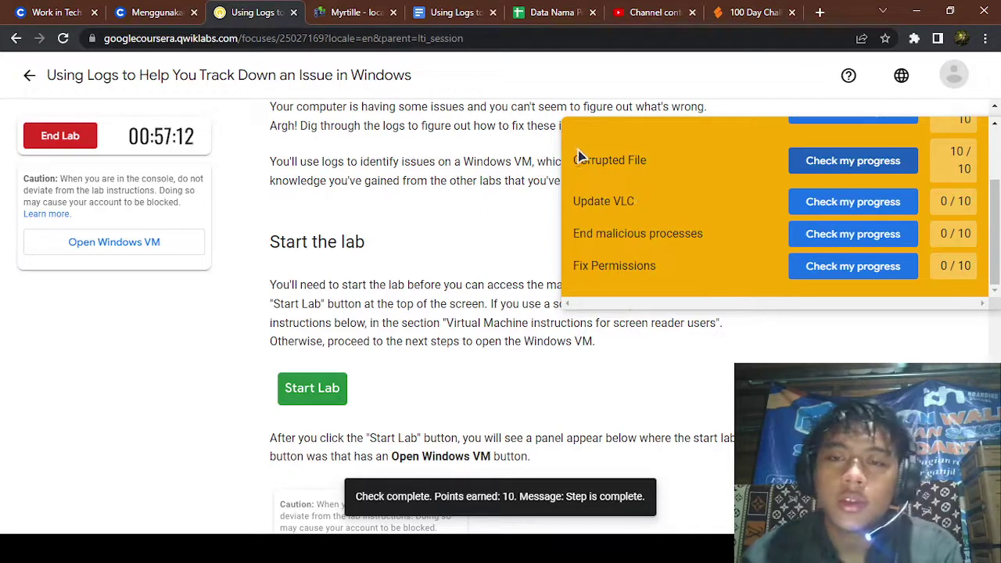
left_click(856, 270)
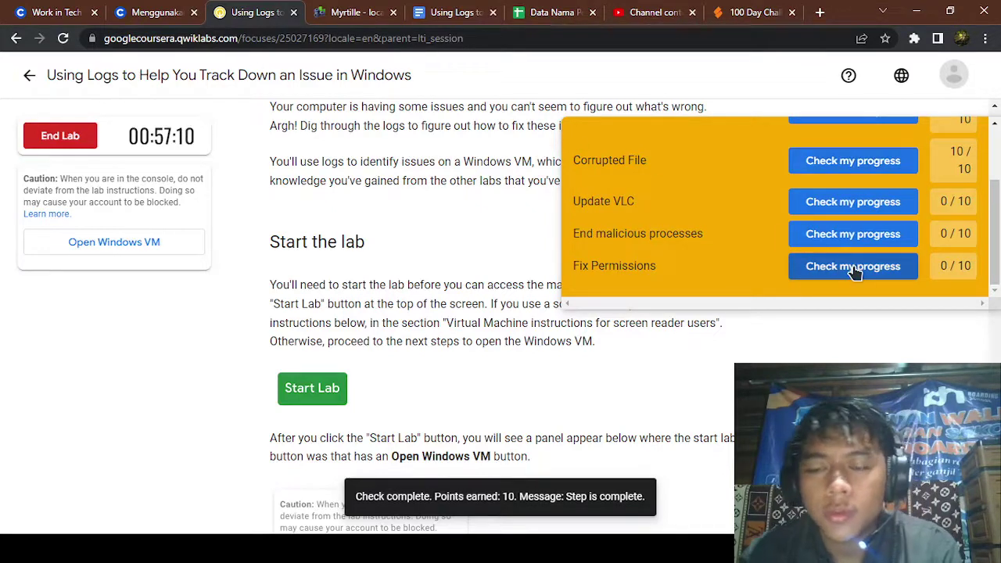
scroll(860, 266, "down", 1)
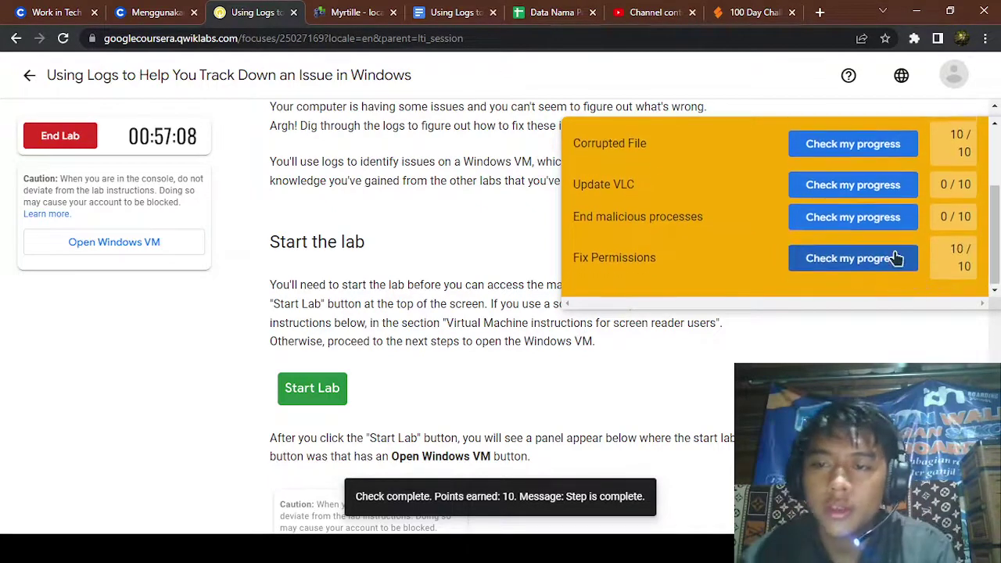
Navigate from Temp up to C:\Users, open Public and select totally_not_malicious.
left_click(365, 9)
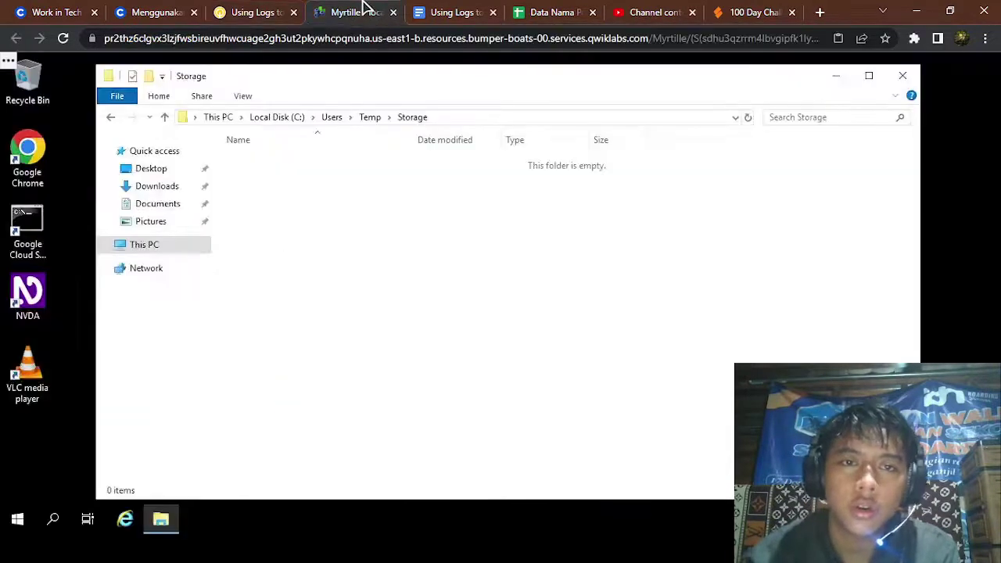
left_click(369, 119)
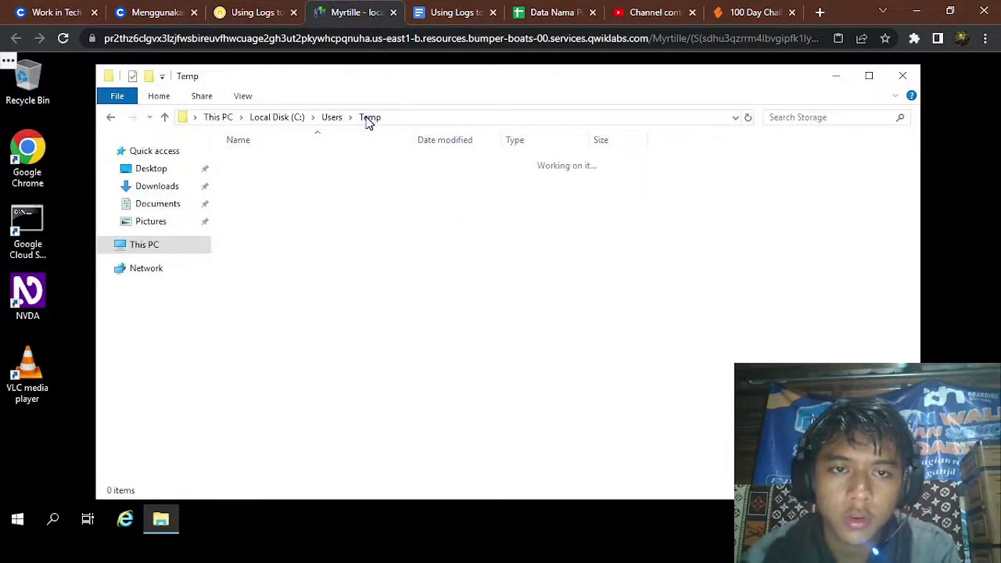
left_click(332, 119)
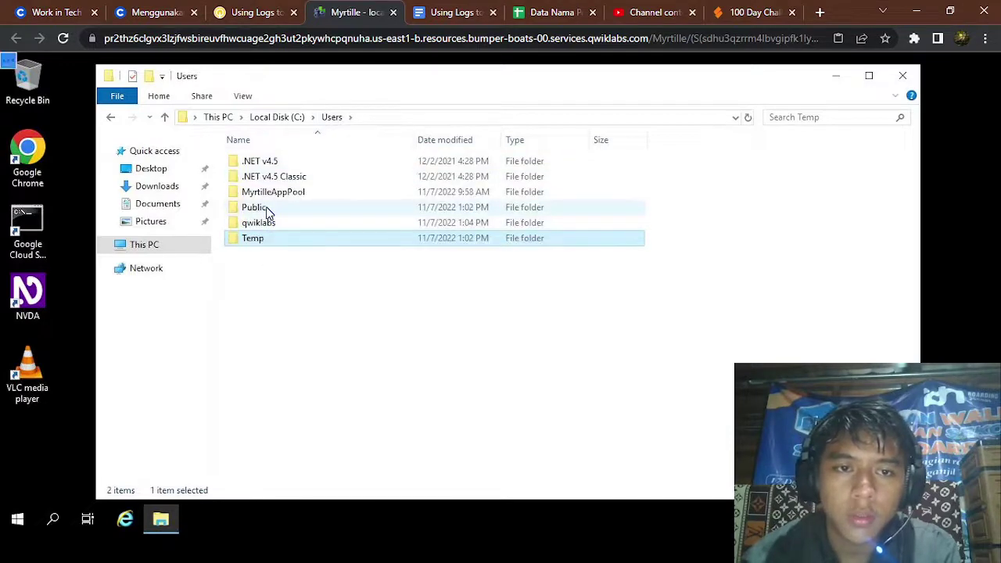
double_click(268, 208)
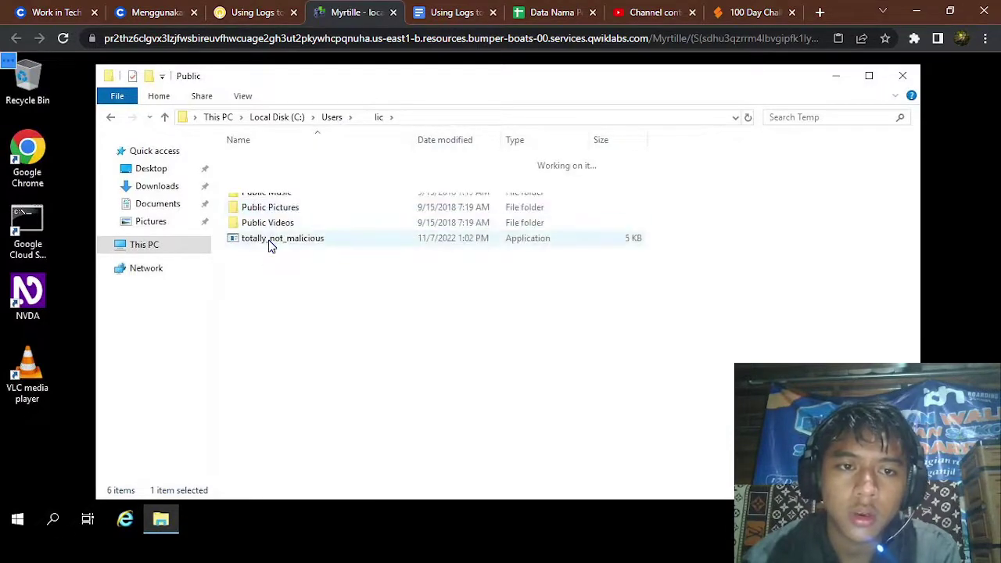
left_click(269, 239)
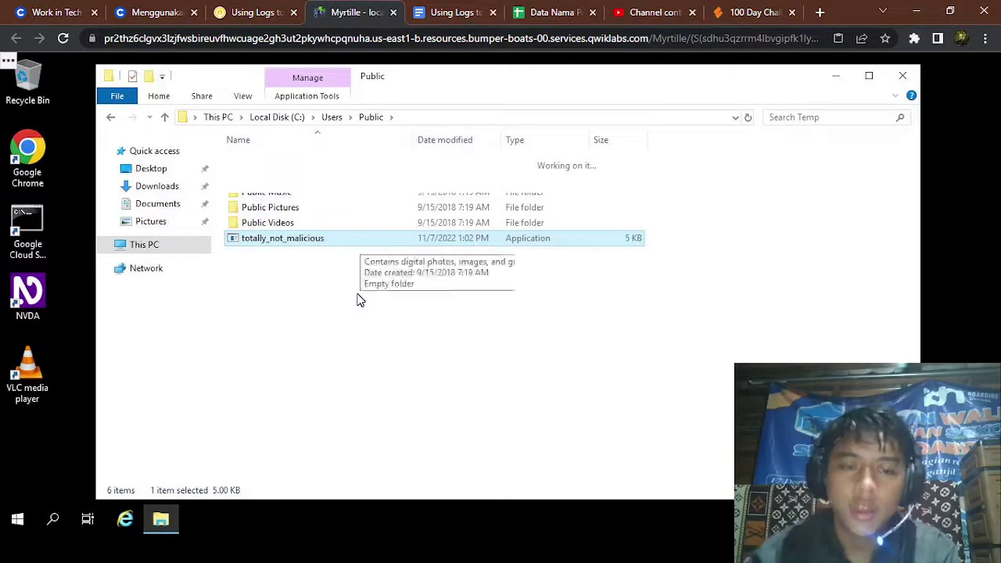
End the totally_not_malicious task in Task Manager, sorted by CPU, and close Task Manager.
right_click(284, 528)
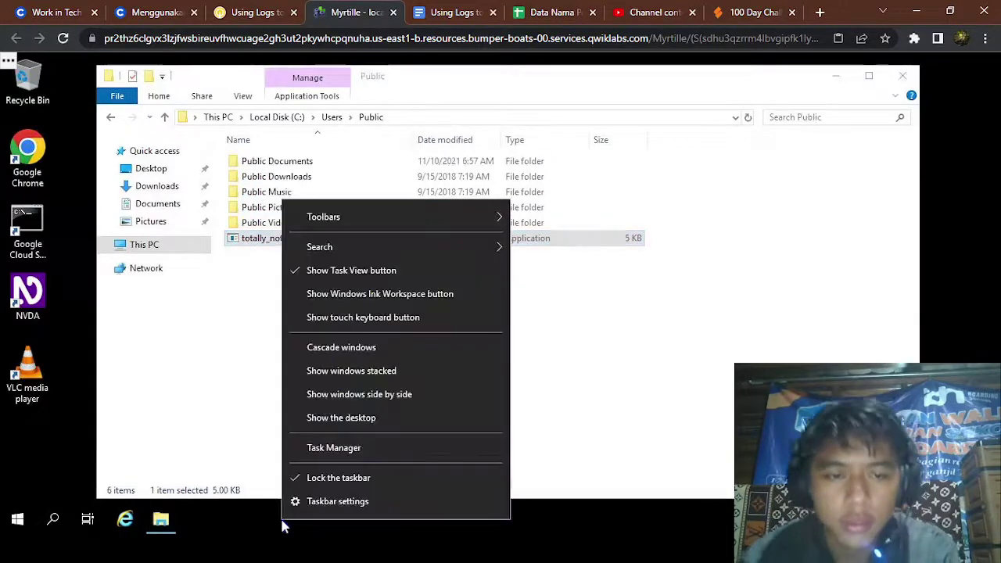
left_click(323, 449)
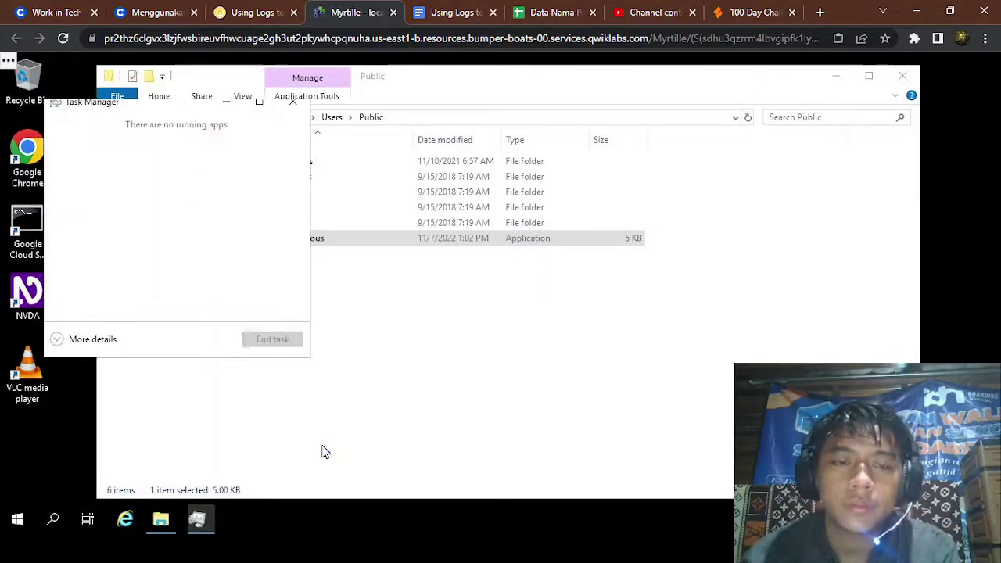
left_click(82, 339)
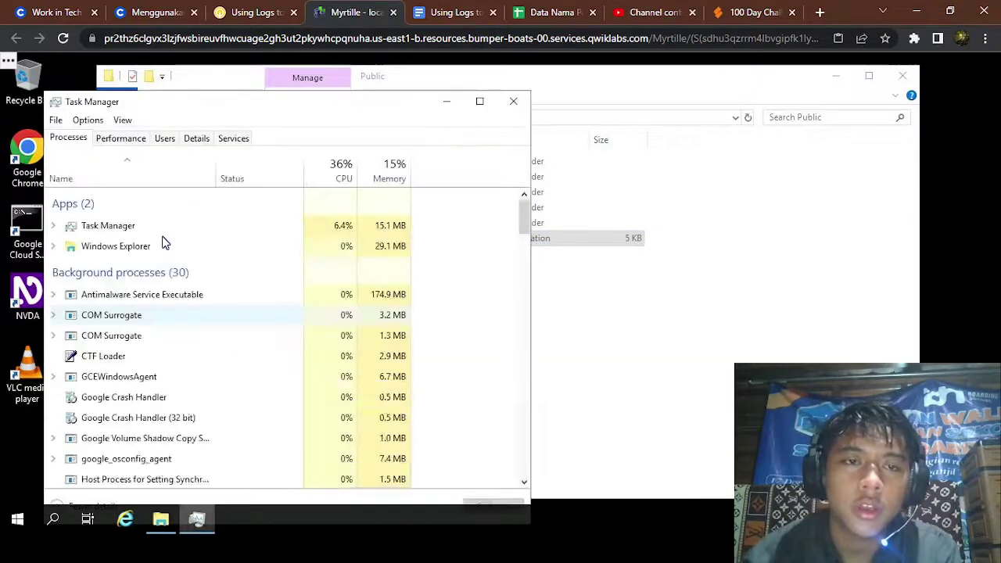
left_click(341, 179)
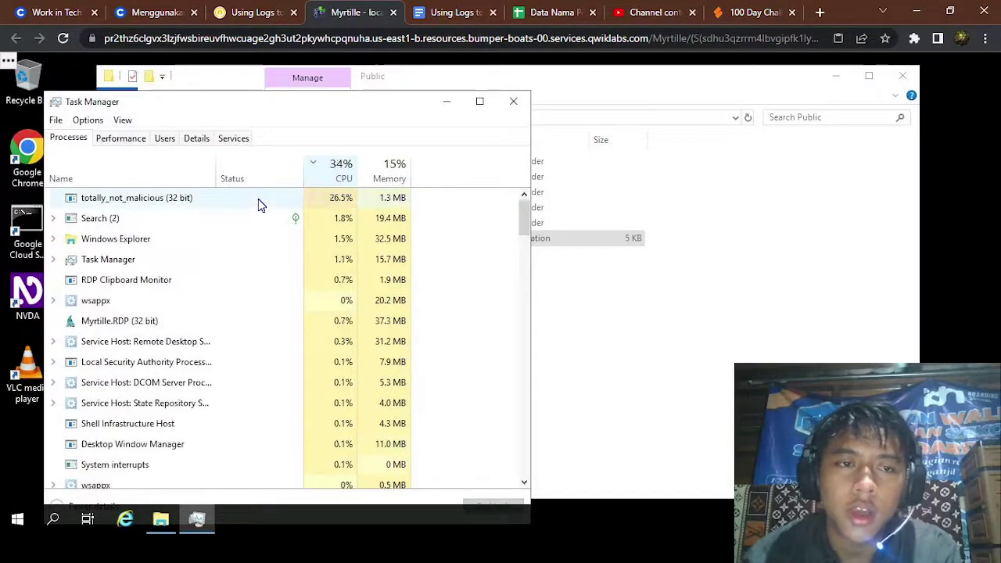
right_click(259, 199)
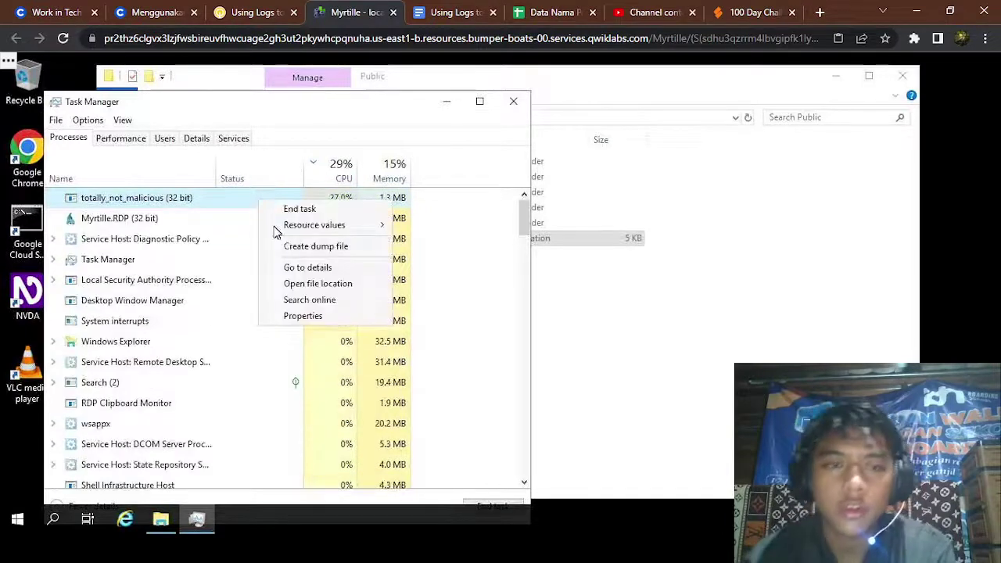
left_click(327, 209)
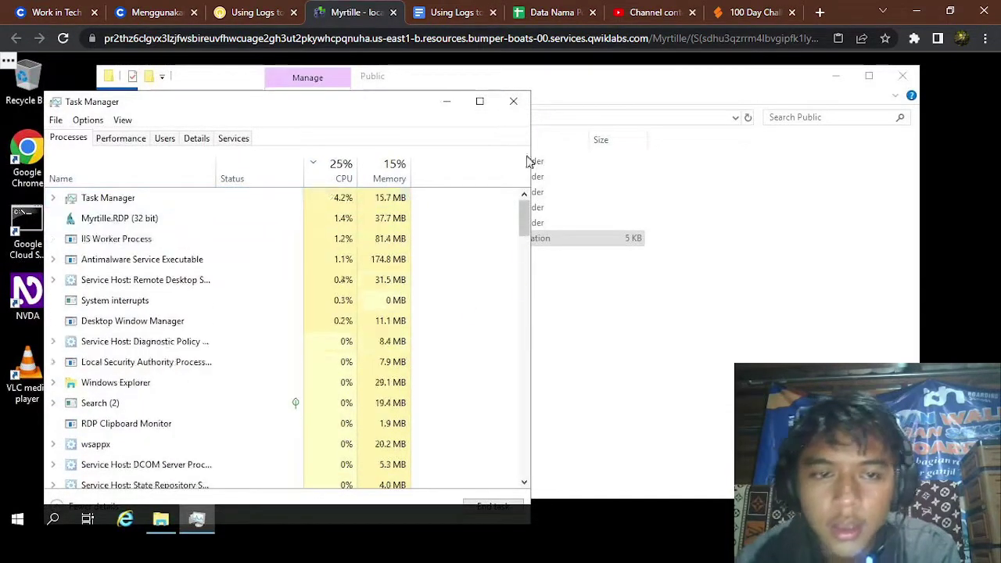
left_click(514, 102)
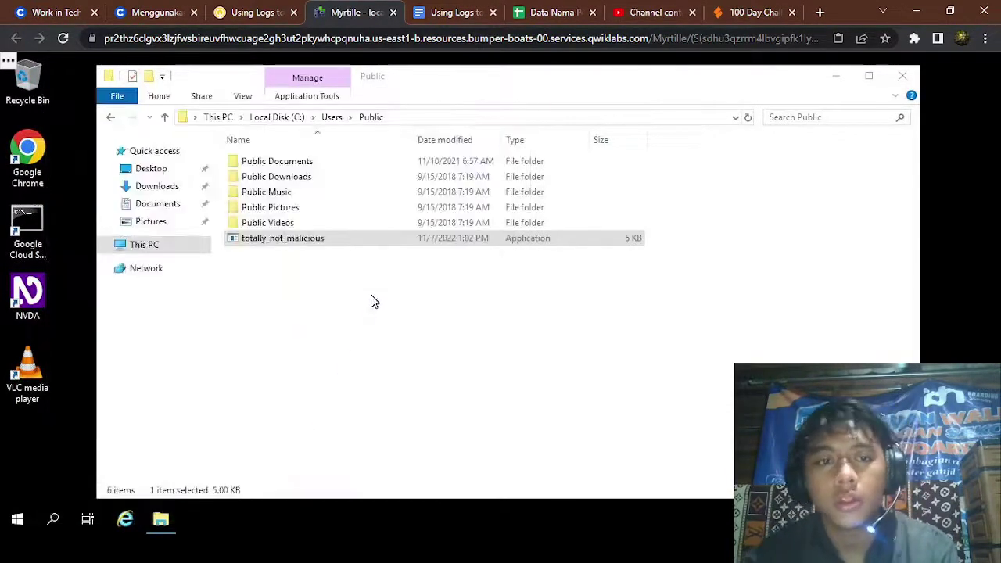
left_click(384, 246)
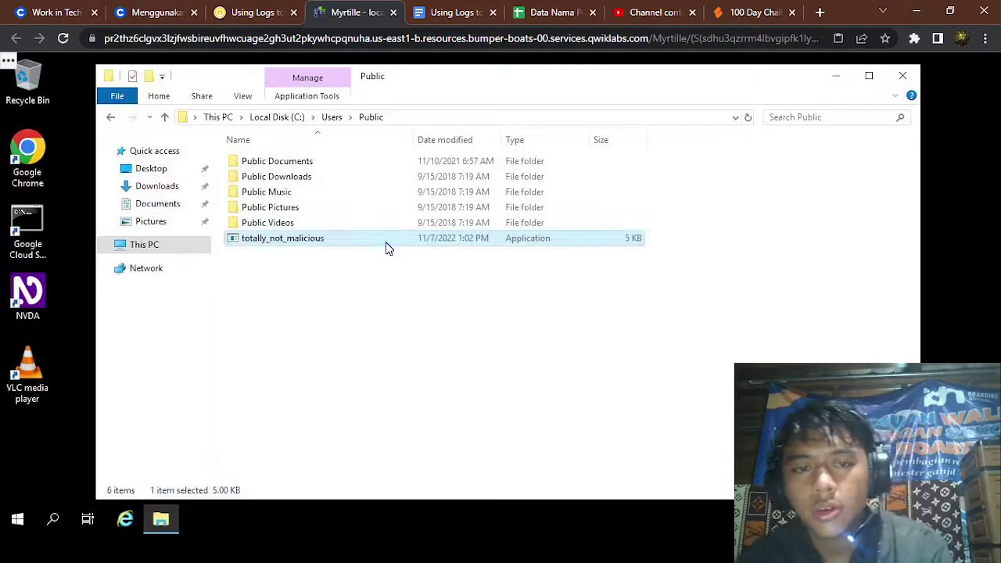
key("shift+Delete")
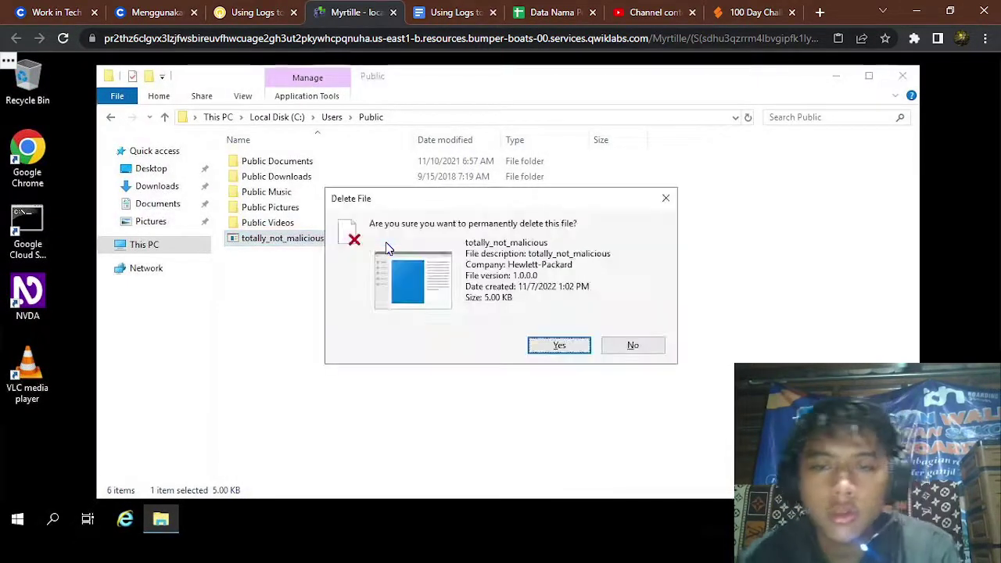
key("Return")
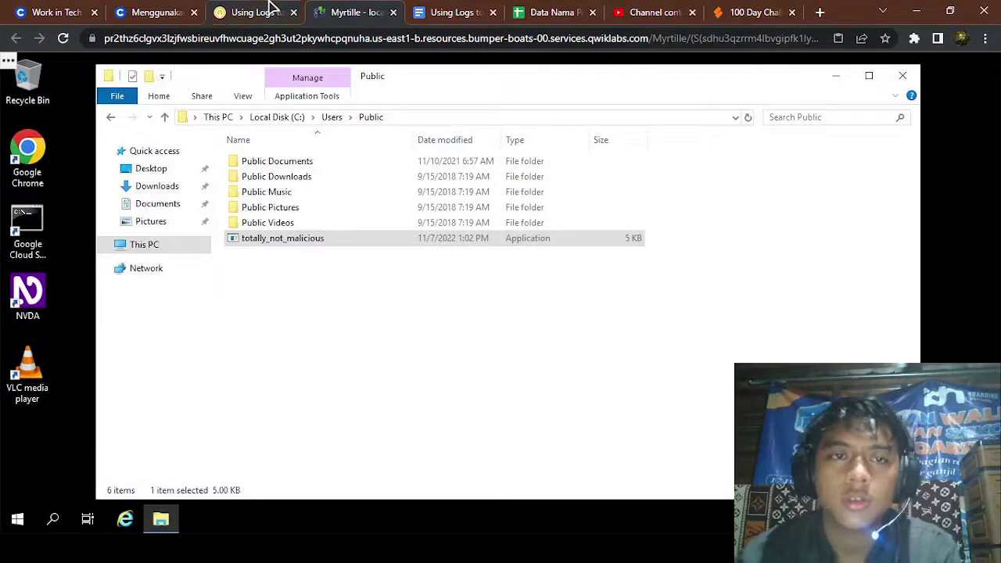